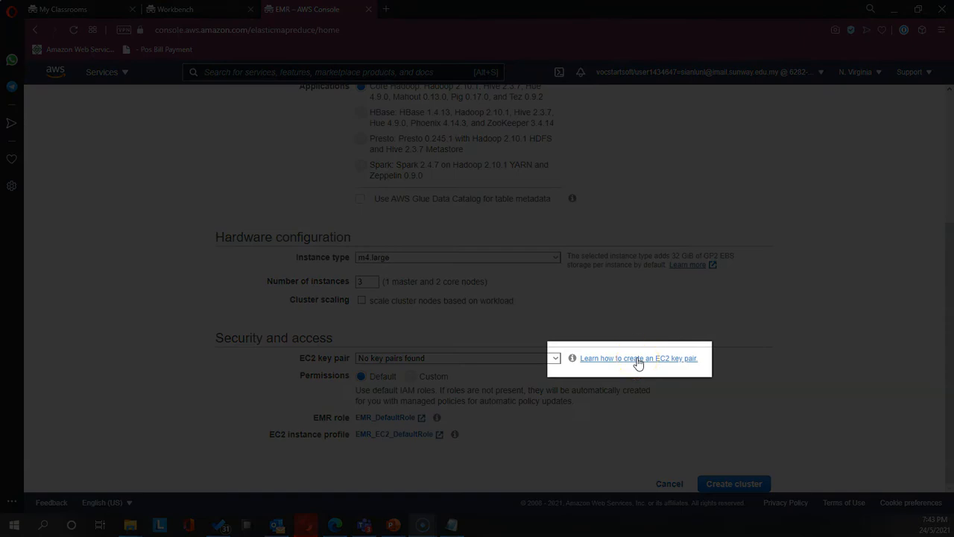
Open the Amazon EC2 console from the EC2 key pair instructions and go to its Key Pairs page
{"action": "left_click", "coordinate": [637, 360]}
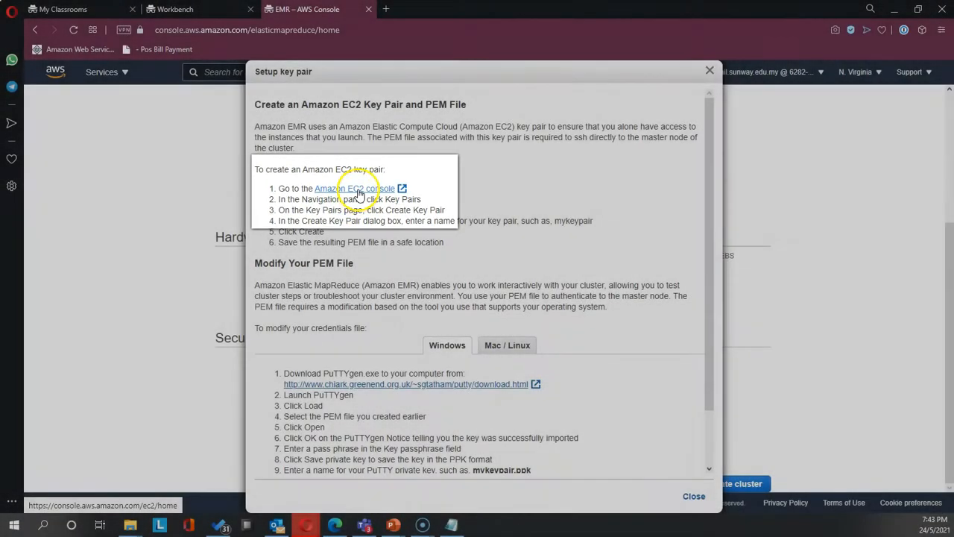
{"action": "left_click", "coordinate": [358, 191]}
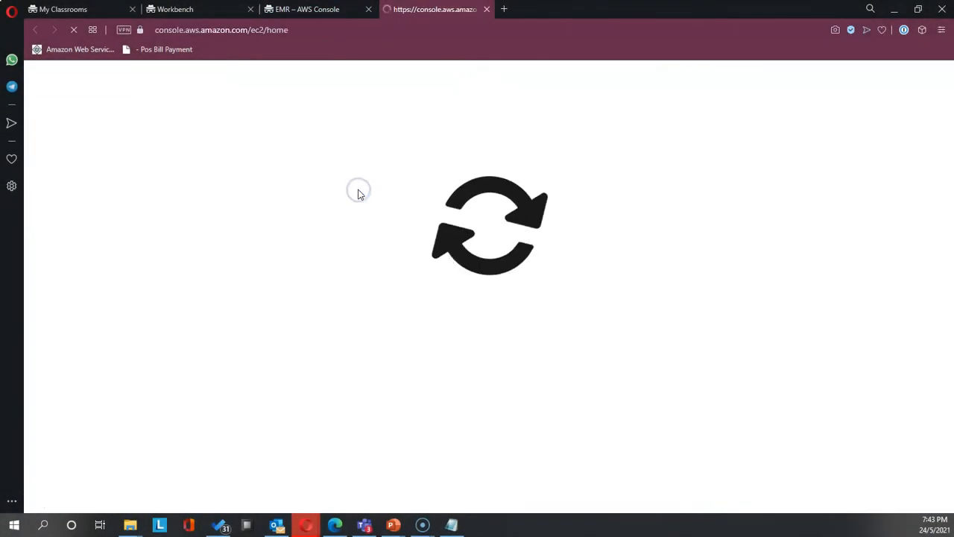
{"action": "left_click", "coordinate": [325, 10]}
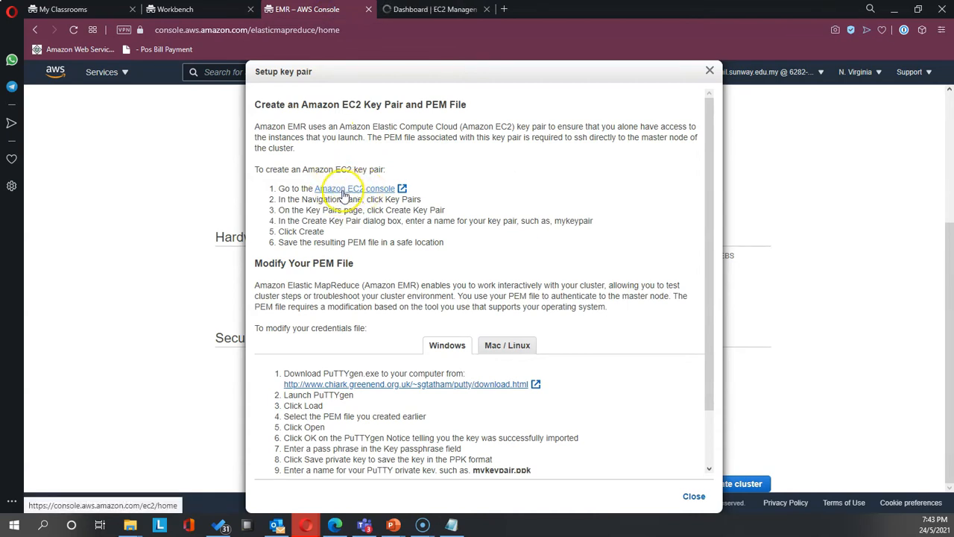
{"action": "left_click", "coordinate": [428, 10]}
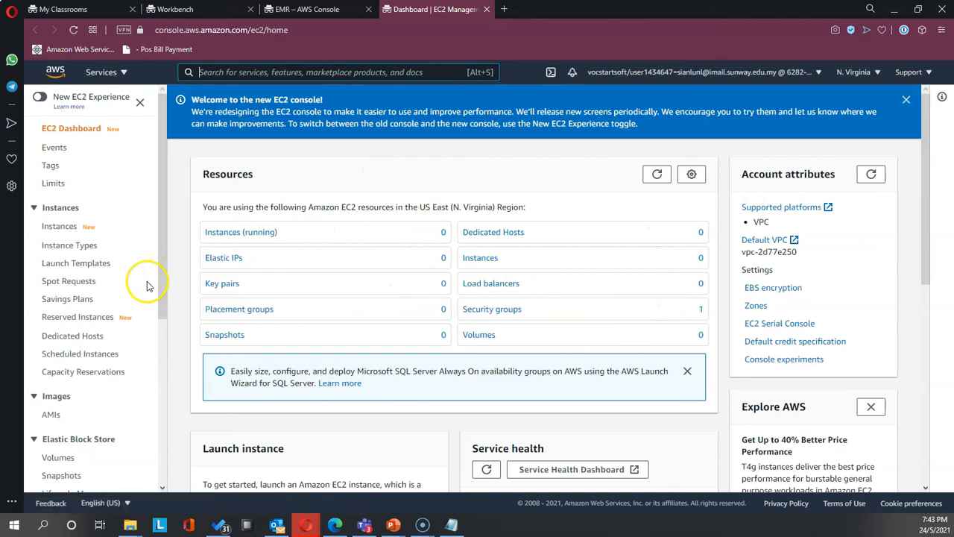
{"action": "scroll", "coordinate": [139, 271], "scroll_direction": "down", "scroll_amount": 4}
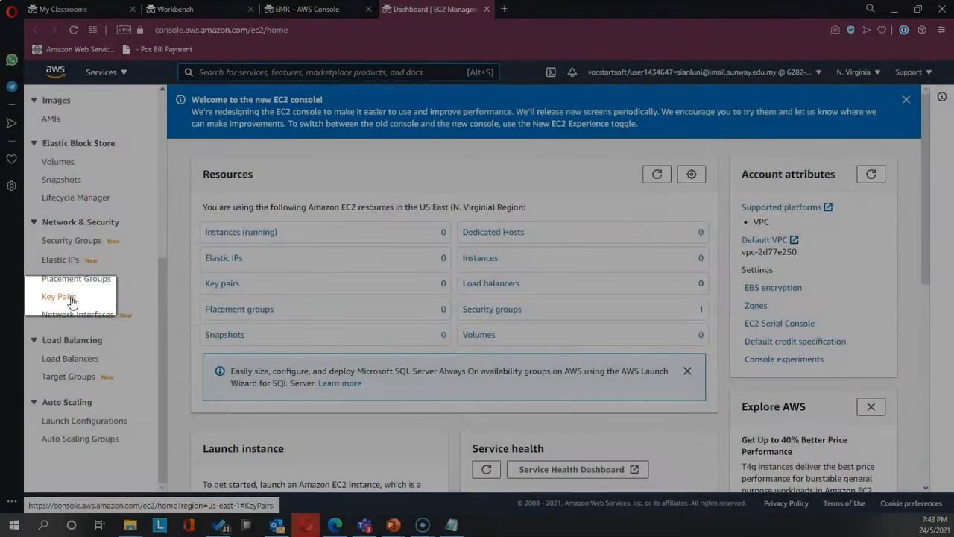
{"action": "left_click", "coordinate": [65, 299]}
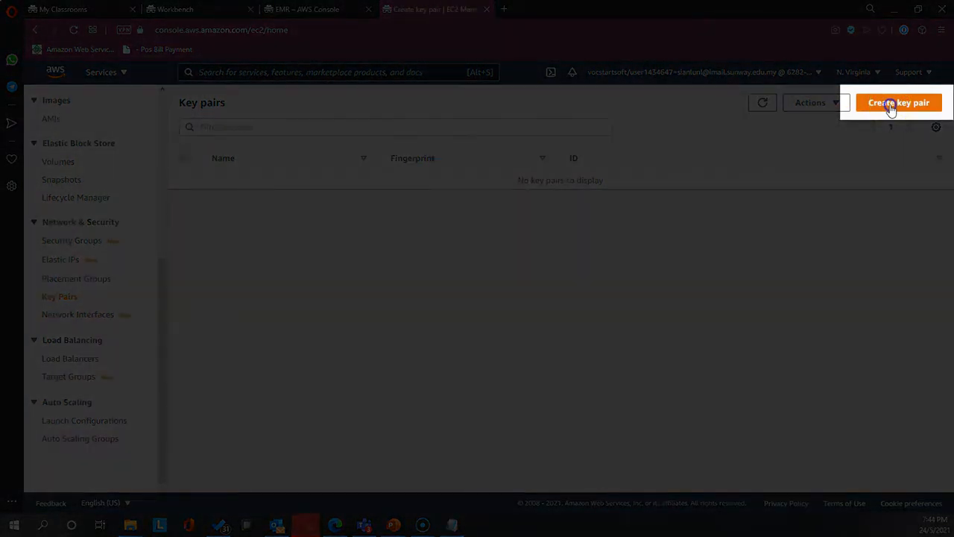
Start a new key pair named IST3134 with the ppk file format for PuTTY
{"action": "left_click", "coordinate": [891, 104]}
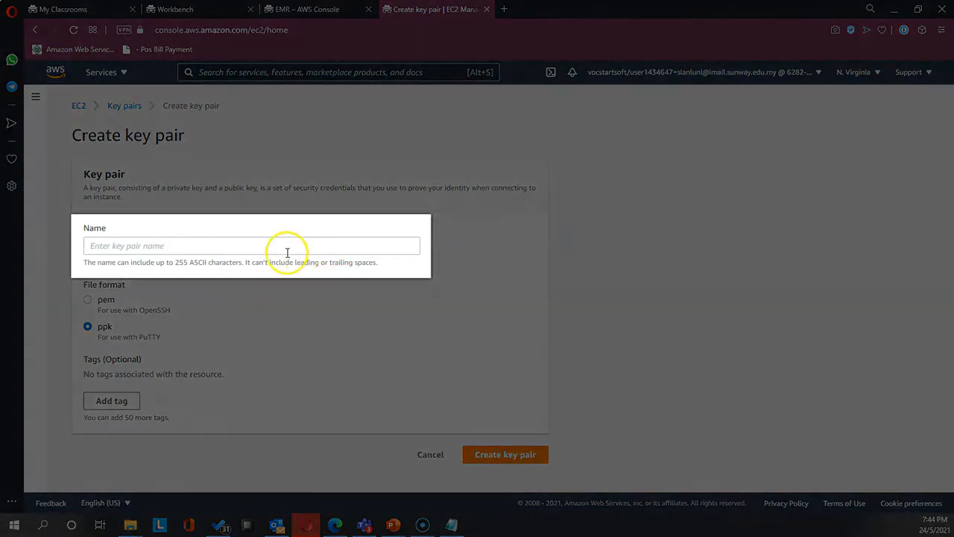
{"action": "left_click", "coordinate": [287, 253]}
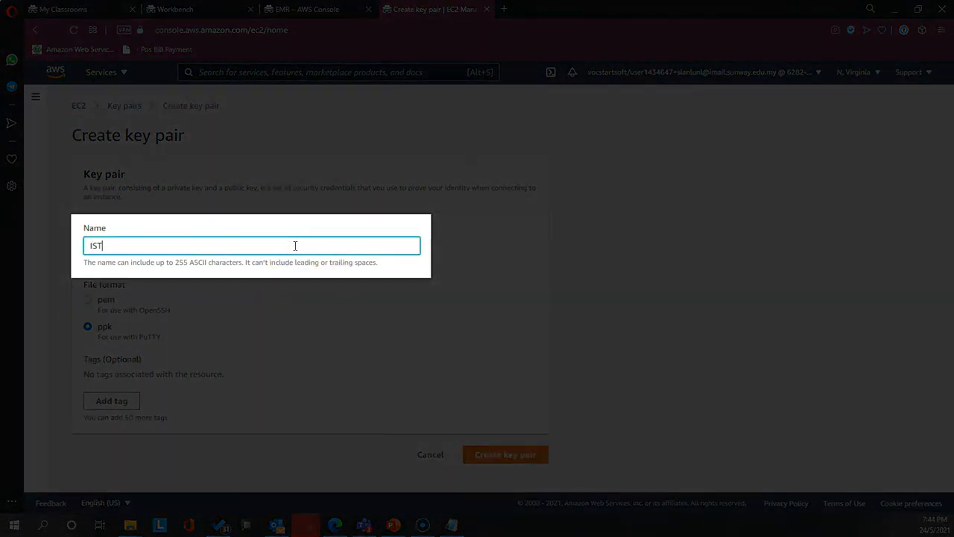
{"action": "type", "text": "IST3134"}
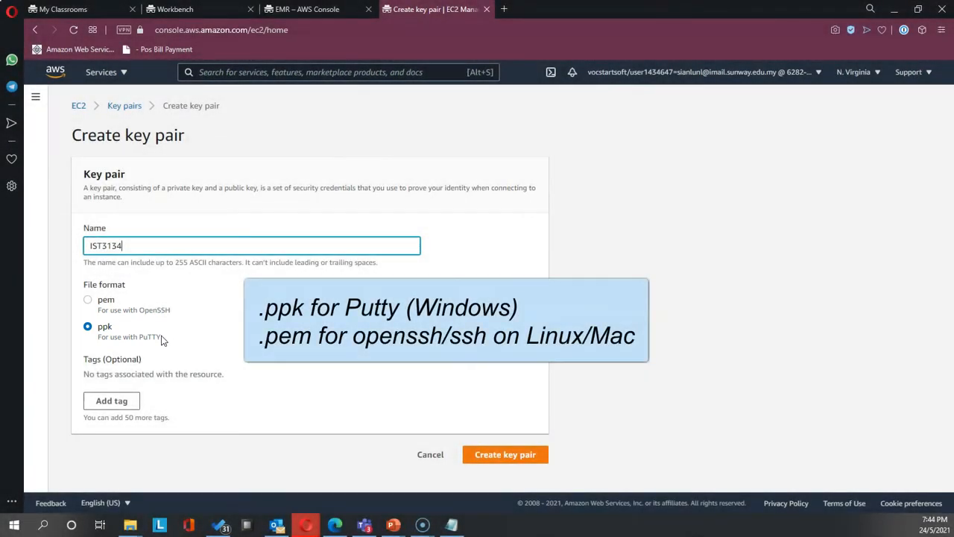
{"action": "left_click", "coordinate": [105, 327]}
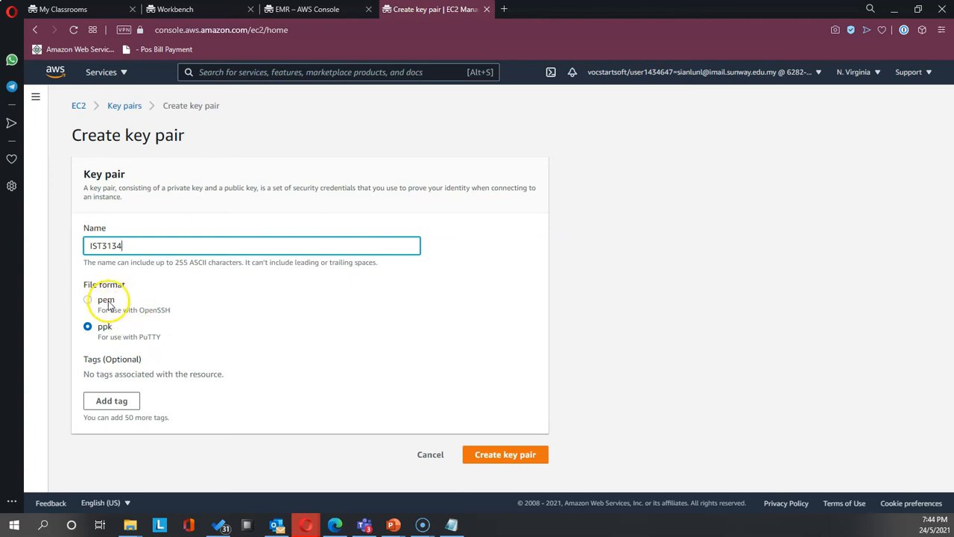
Add a tag with key class and value IST3134, and create the key pair
{"action": "left_click", "coordinate": [119, 403]}
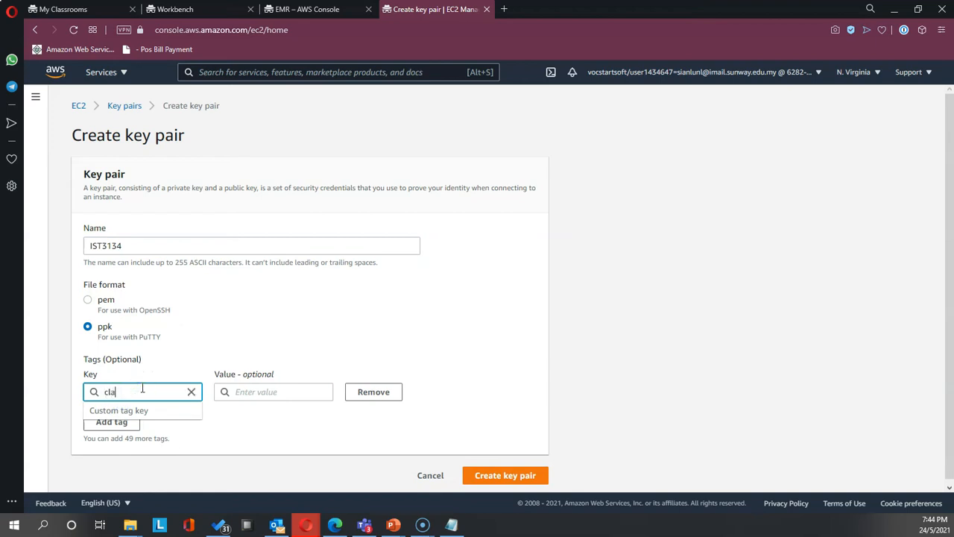
{"action": "left_click", "coordinate": [246, 394]}
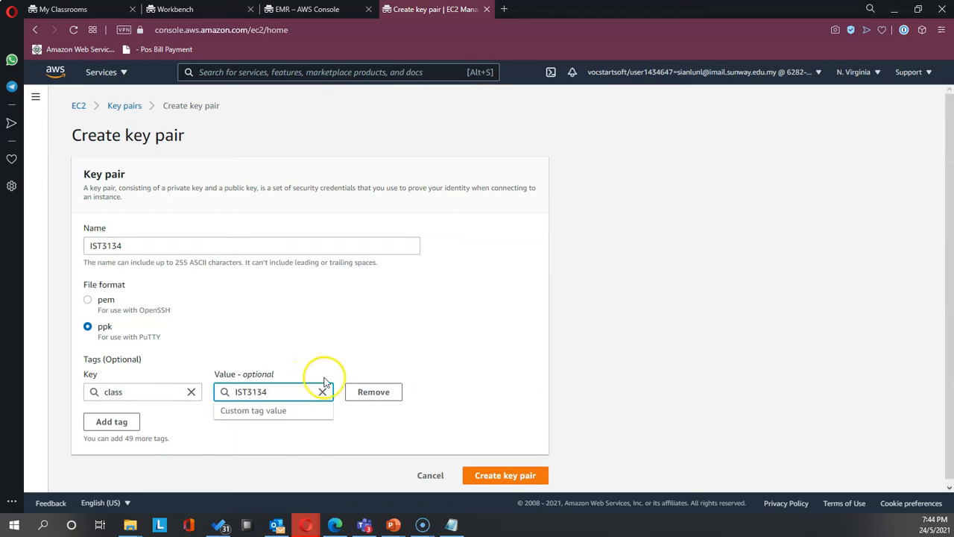
{"action": "left_click", "coordinate": [538, 350]}
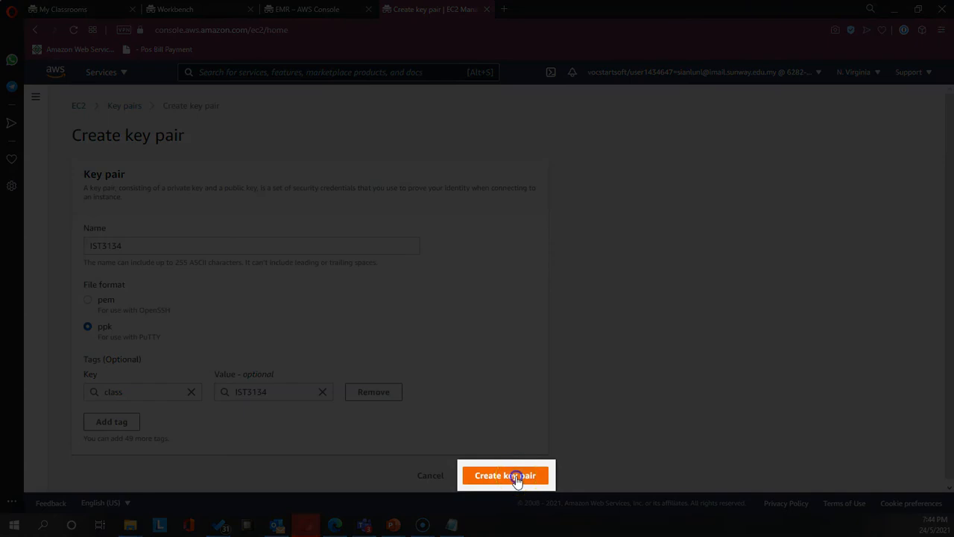
{"action": "left_click", "coordinate": [516, 478]}
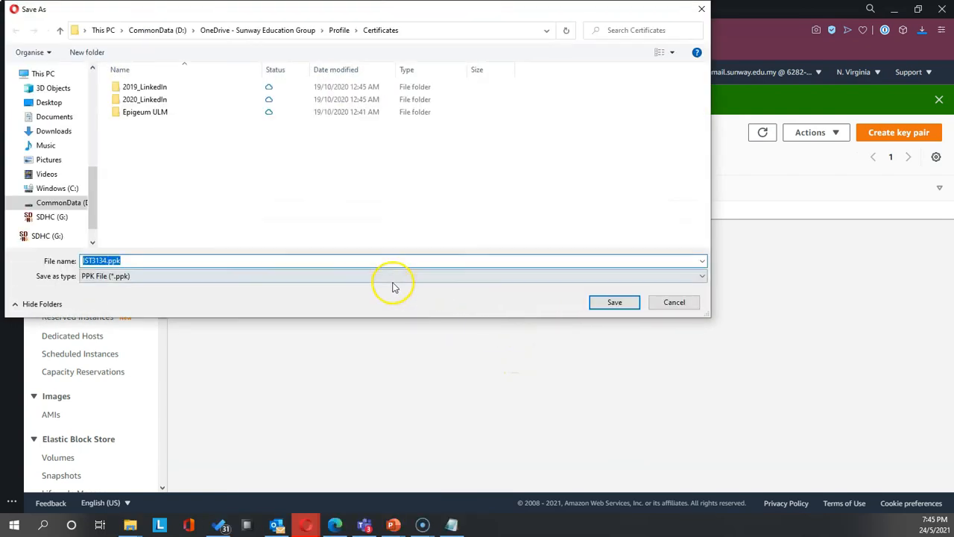
Save the private key file as IST3134.ppk in the Tong folder on the CommonData (D:) drive
{"action": "left_click", "coordinate": [59, 206]}
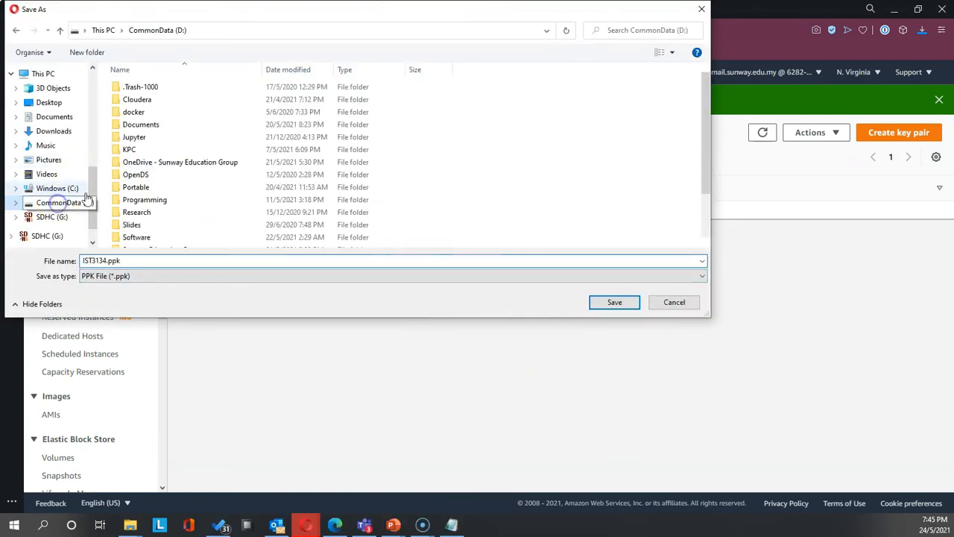
{"action": "scroll", "coordinate": [159, 197], "scroll_direction": "down", "scroll_amount": 2}
{"action": "double_click", "coordinate": [148, 217]}
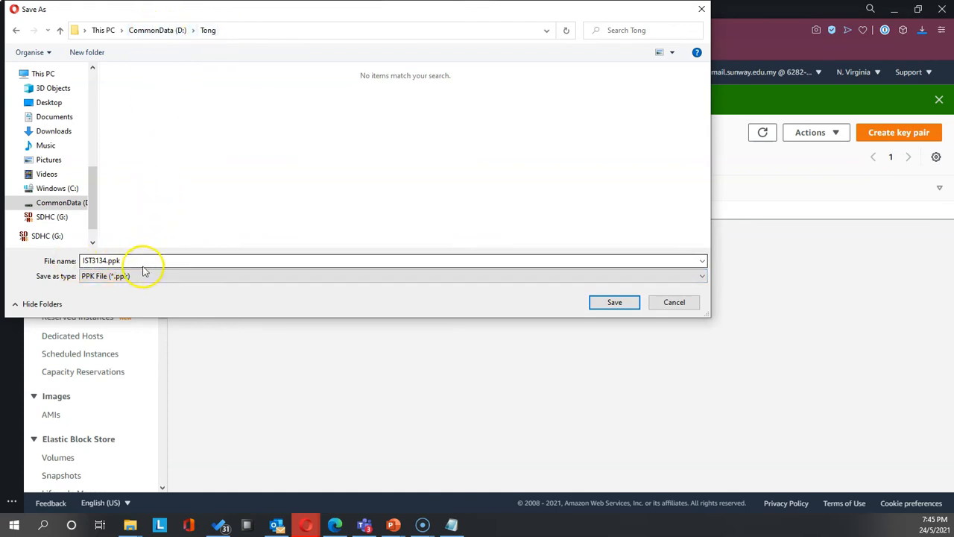
{"action": "left_click", "coordinate": [612, 303]}
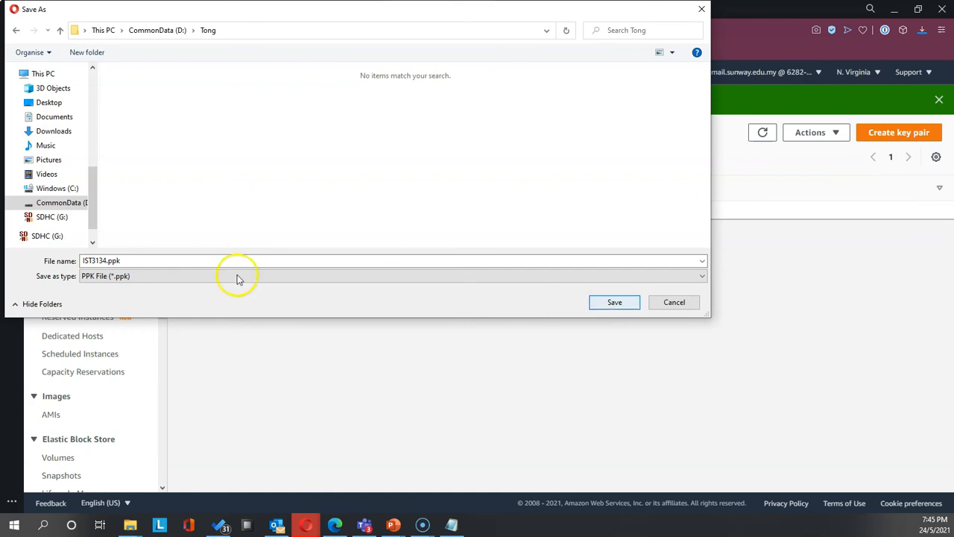
{"action": "left_click", "coordinate": [614, 302]}
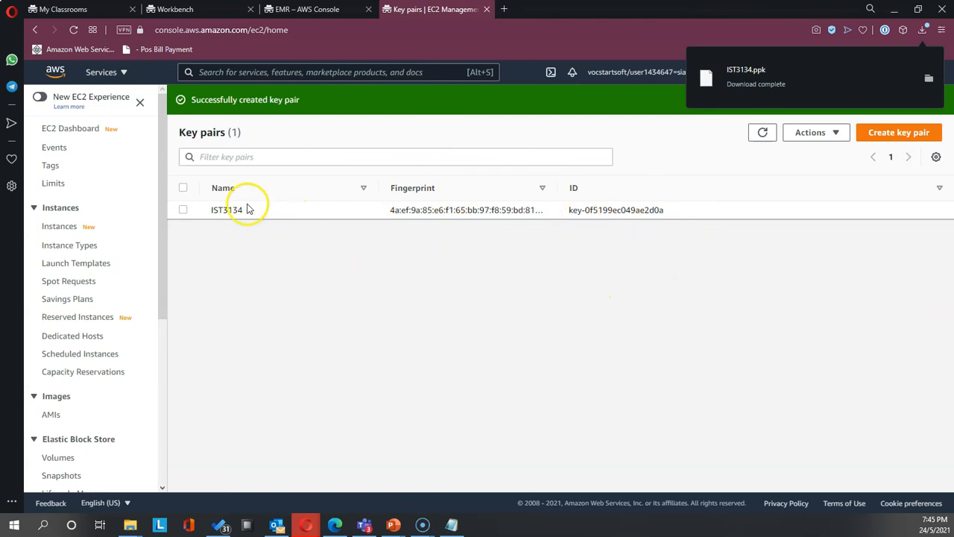
Select the IST3134 key pair and examine its fingerprint, ID and the actions available for it
{"action": "left_click", "coordinate": [465, 210]}
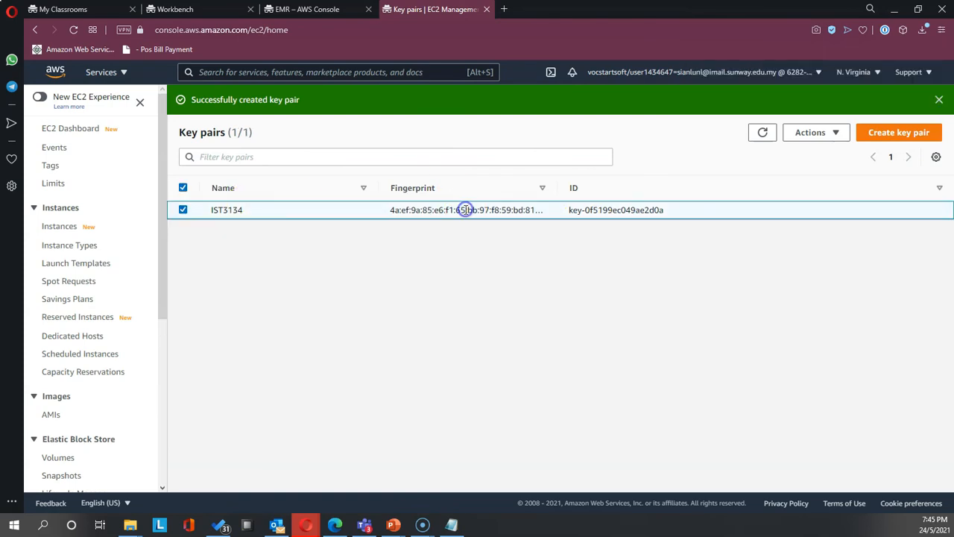
{"action": "double_click", "coordinate": [587, 210]}
{"action": "double_click", "coordinate": [518, 210]}
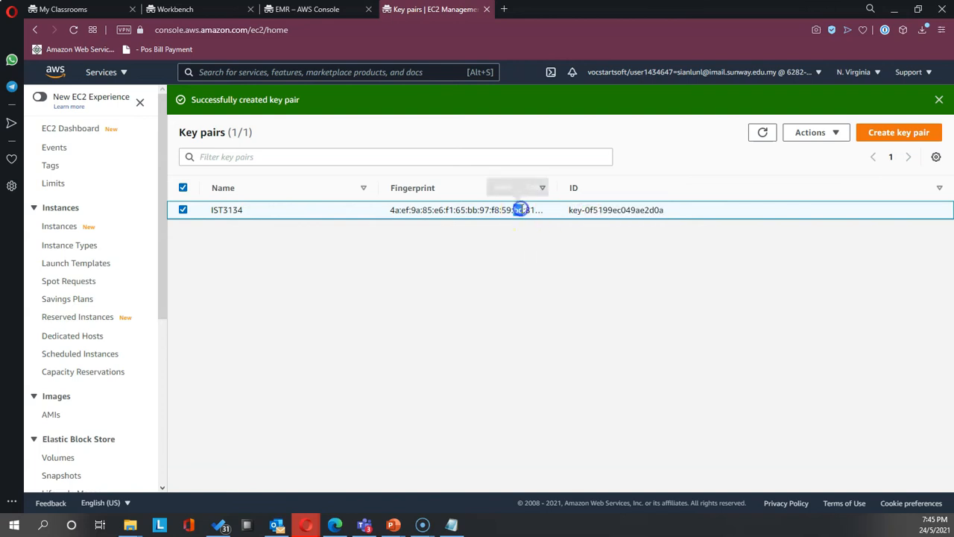
{"action": "left_click", "coordinate": [377, 211]}
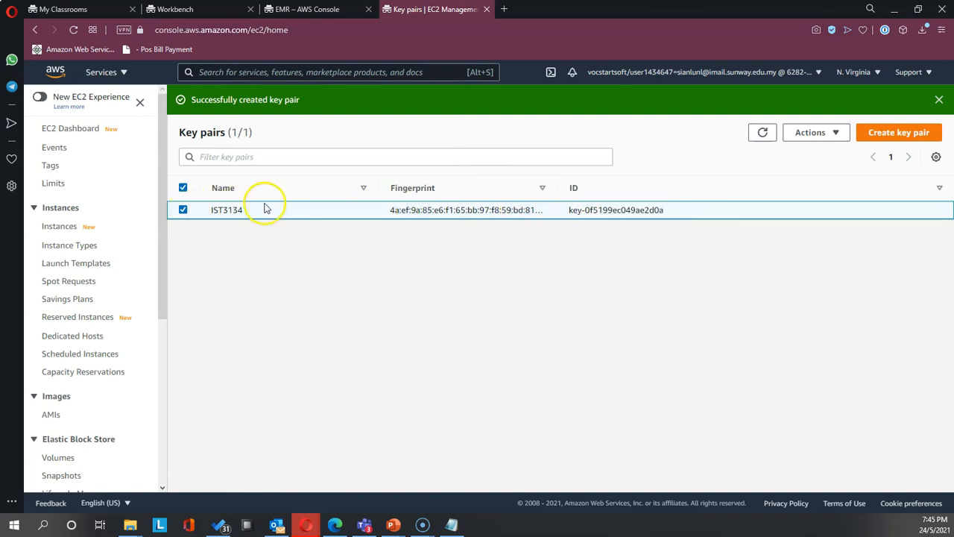
{"action": "left_click", "coordinate": [836, 134]}
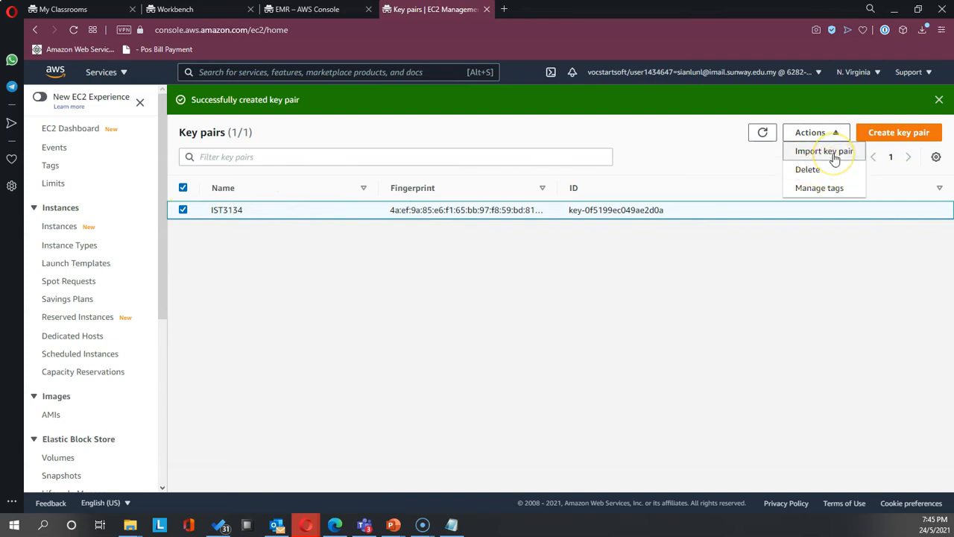
{"action": "left_click", "coordinate": [837, 257]}
{"action": "right_click", "coordinate": [220, 210]}
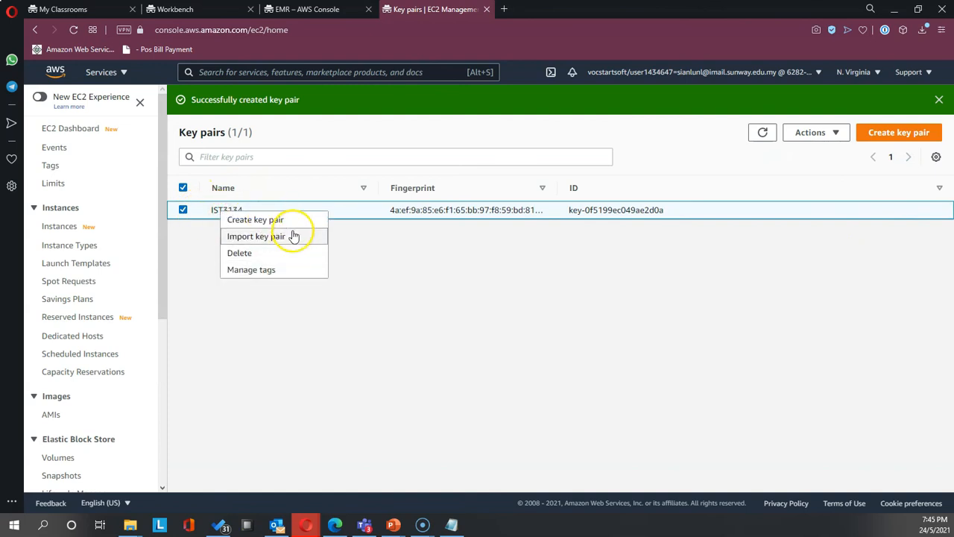
{"action": "left_click", "coordinate": [610, 260]}
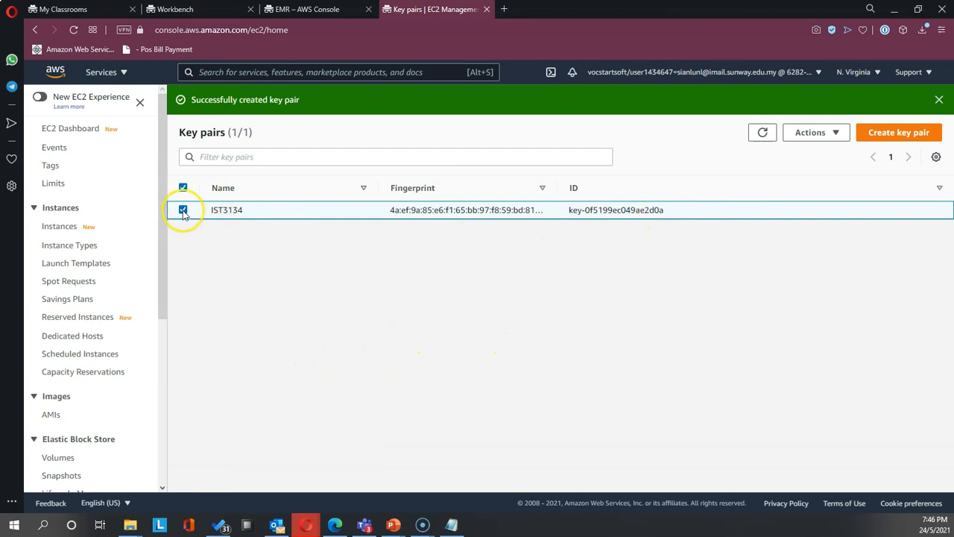
{"action": "left_click", "coordinate": [831, 134]}
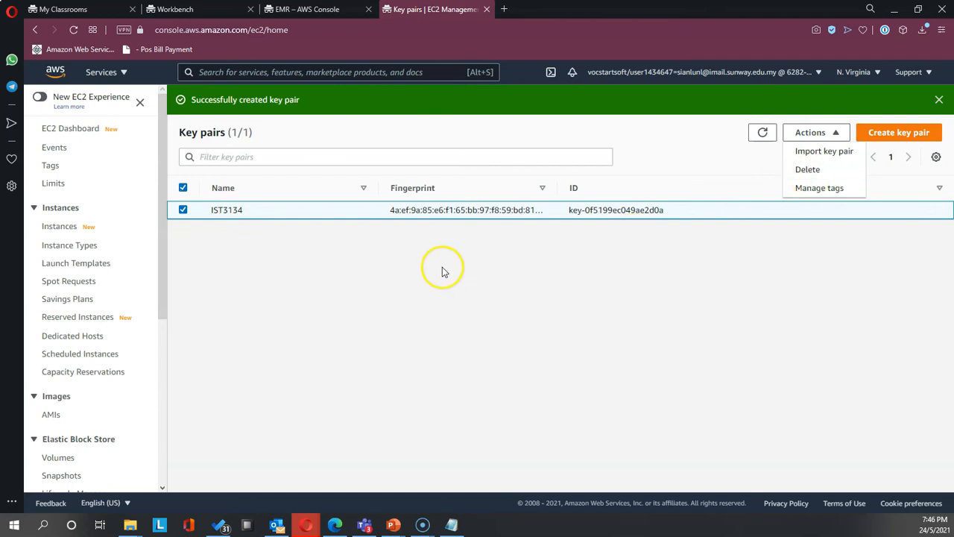
{"action": "left_click", "coordinate": [387, 248]}
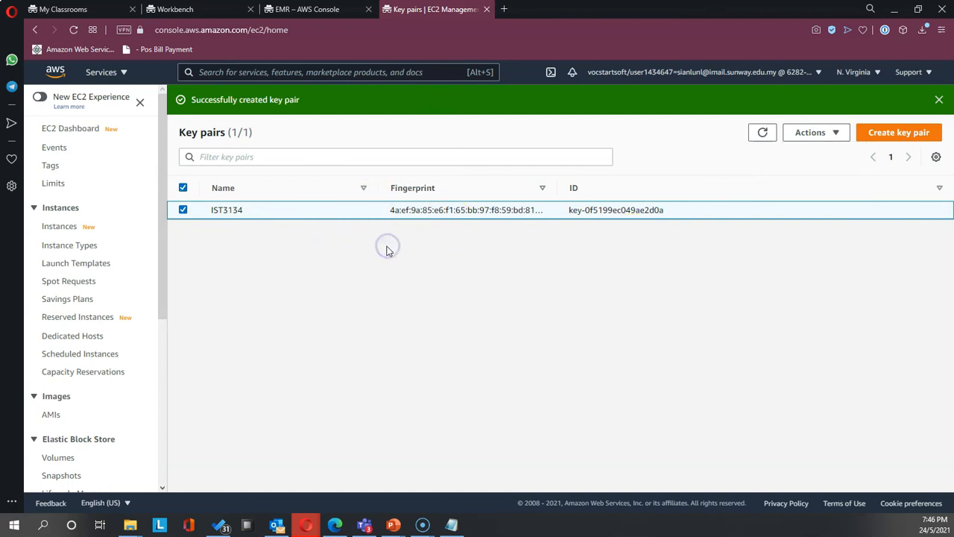
Return to the EMR cluster setup, close the key pair instructions and choose IST3134 as the EC2 key pair
{"action": "left_click", "coordinate": [314, 18]}
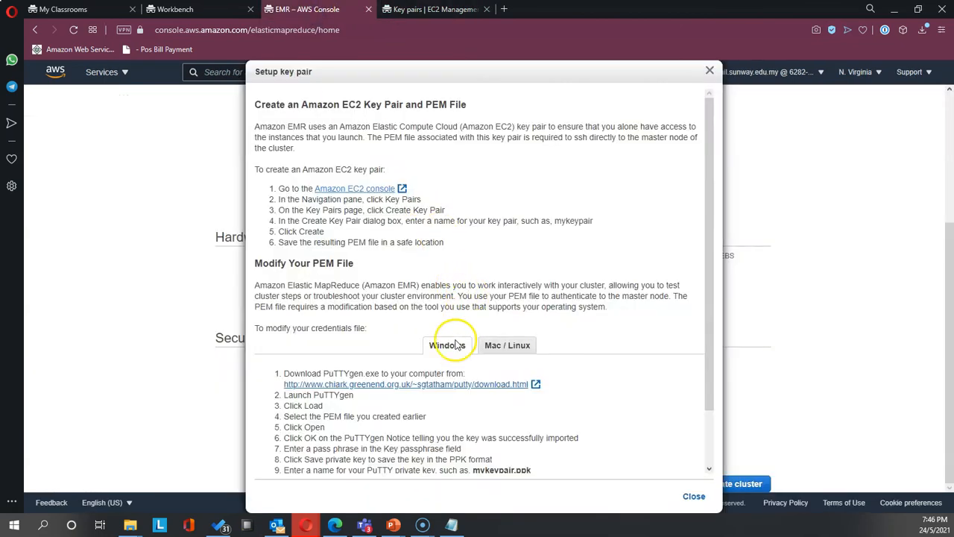
{"action": "left_click", "coordinate": [708, 71]}
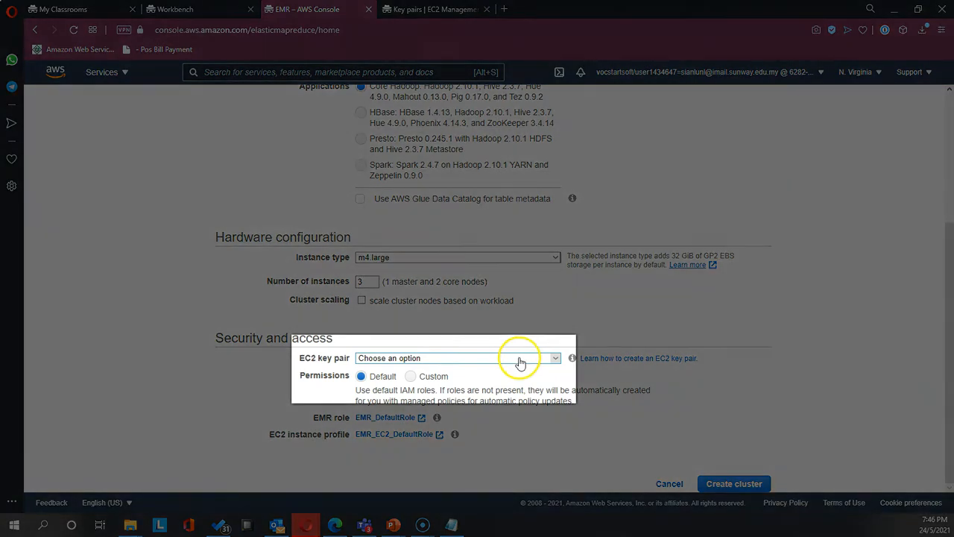
{"action": "left_click", "coordinate": [520, 359]}
{"action": "left_click", "coordinate": [491, 390]}
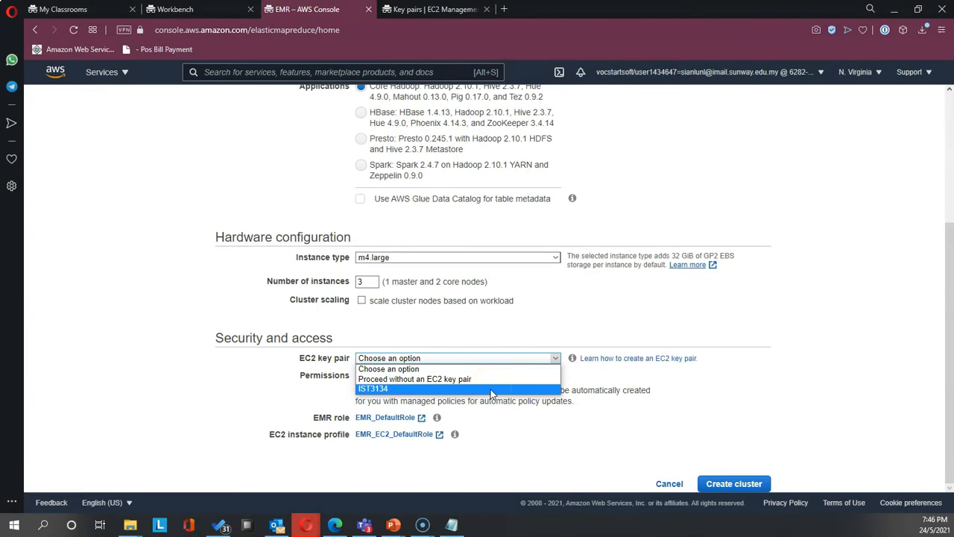
{"action": "left_click", "coordinate": [488, 389]}
{"action": "left_click", "coordinate": [721, 492]}
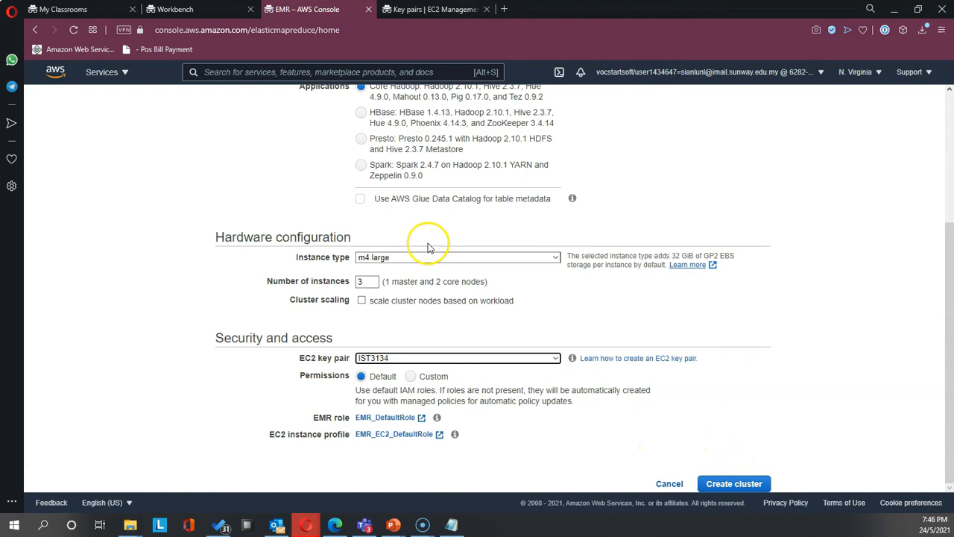